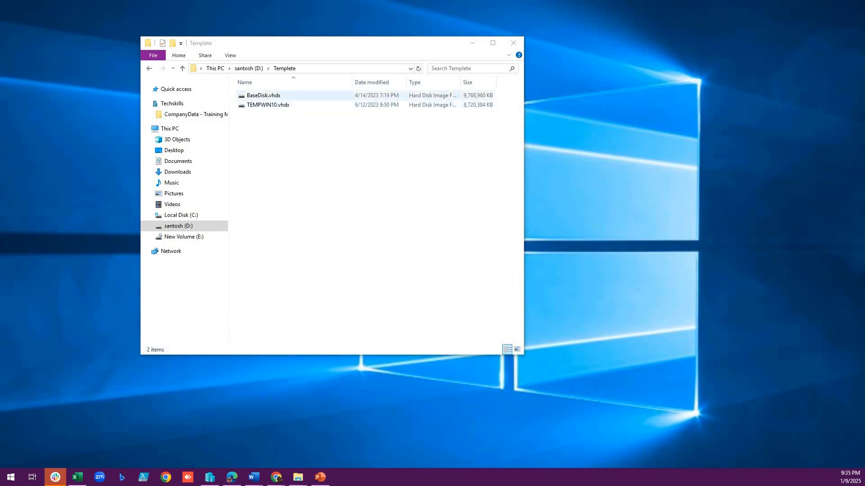
- Switch to Hyper-V Manager and start a new virtual hard disk on PC-1, using the VHDX format and the Differencing type
{"action": "left_click", "coordinate": [266, 95]}
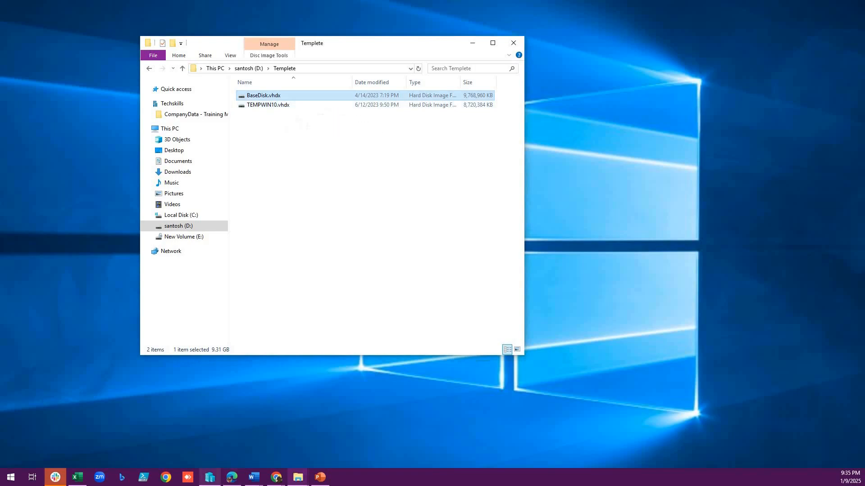
{"action": "left_click", "coordinate": [210, 478]}
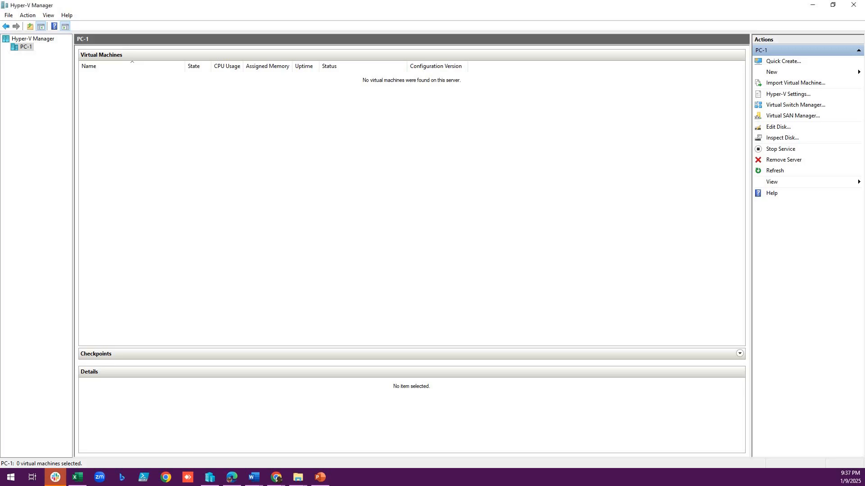
{"action": "right_click", "coordinate": [25, 47]}
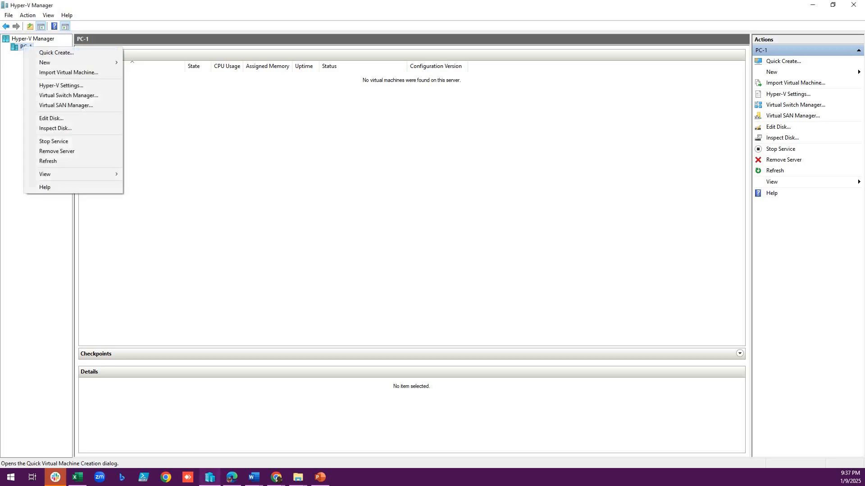
{"action": "mouse_move", "coordinate": [45, 62]}
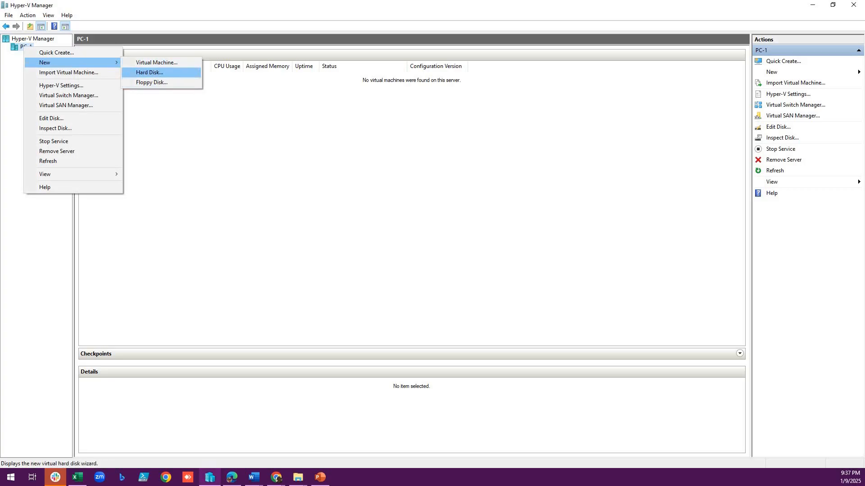
{"action": "left_click", "coordinate": [149, 73]}
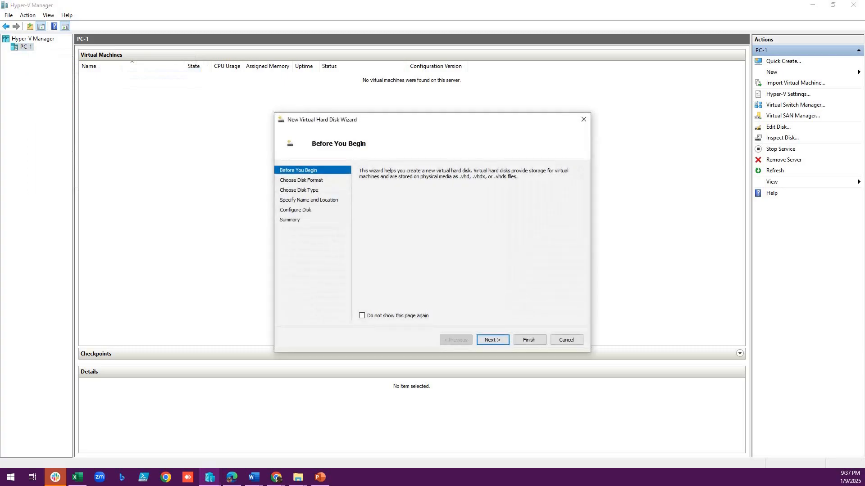
{"action": "key", "text": "Return"}
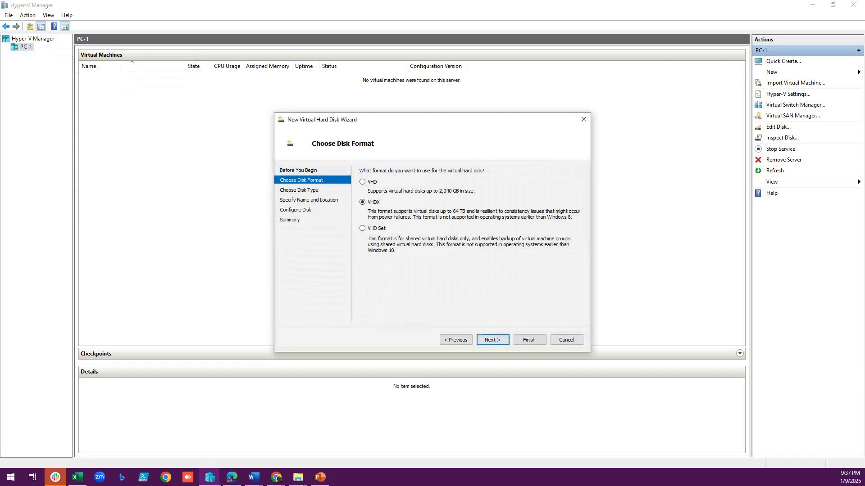
{"action": "left_click", "coordinate": [493, 340]}
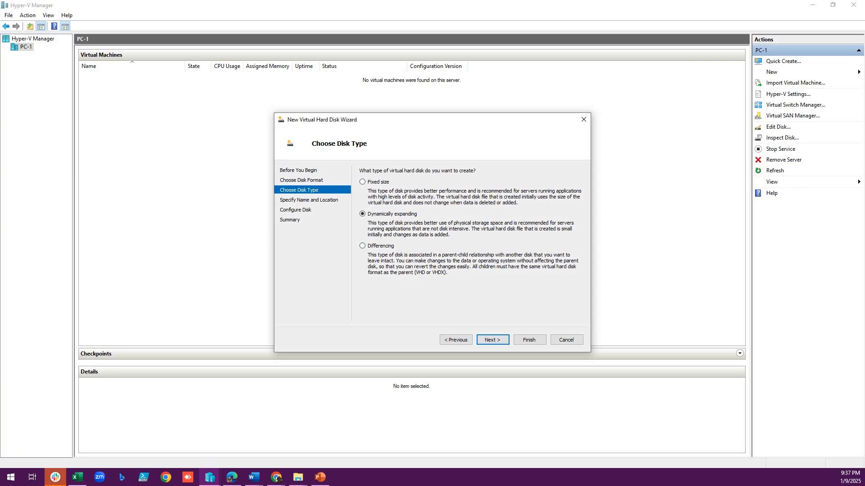
{"action": "left_click", "coordinate": [362, 245]}
{"action": "key", "text": "Return"}
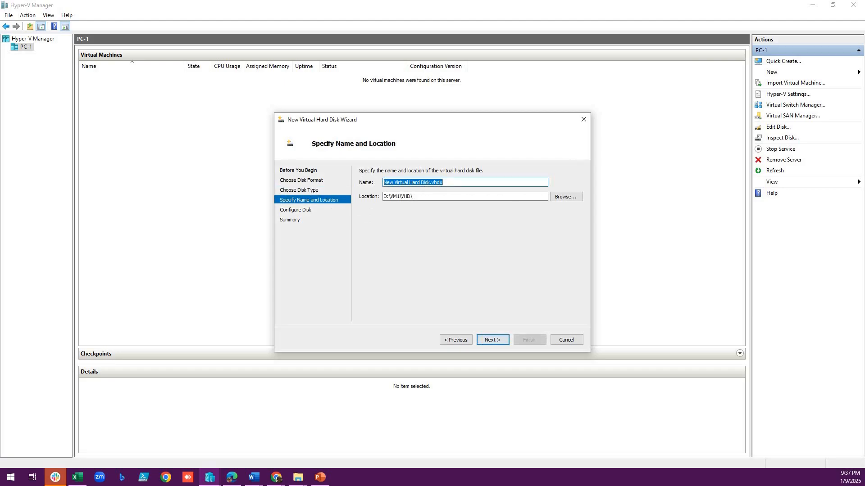
- Name the new virtual hard disk WinSRV and accept D:\VM1\VHD\ as its location
{"action": "type", "text": "W"}
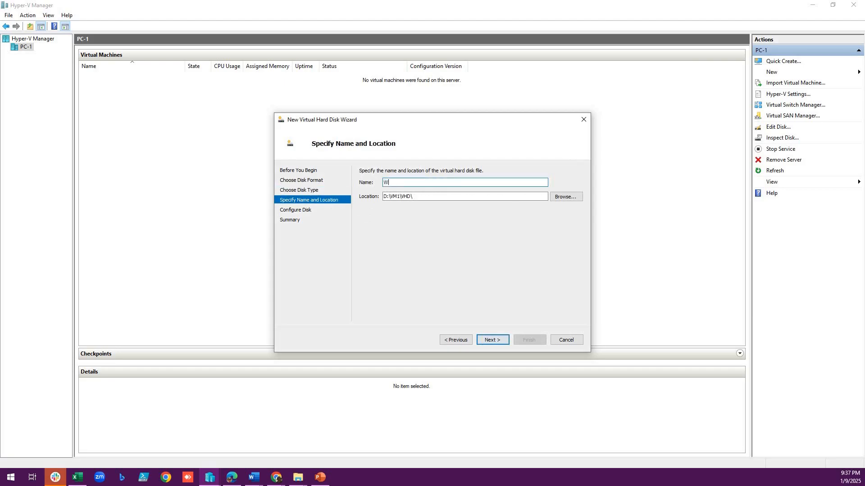
{"action": "type", "text": "inSRV"}
{"action": "key", "text": "Return"}
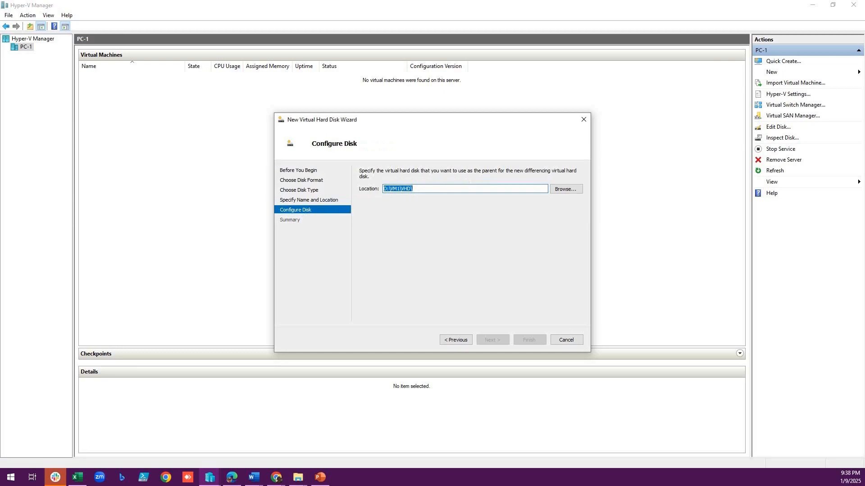
- Set BaseDisk.vhdx from D:\Templete as the parent disk and finish creating the differencing disk
{"action": "left_click", "coordinate": [566, 189]}
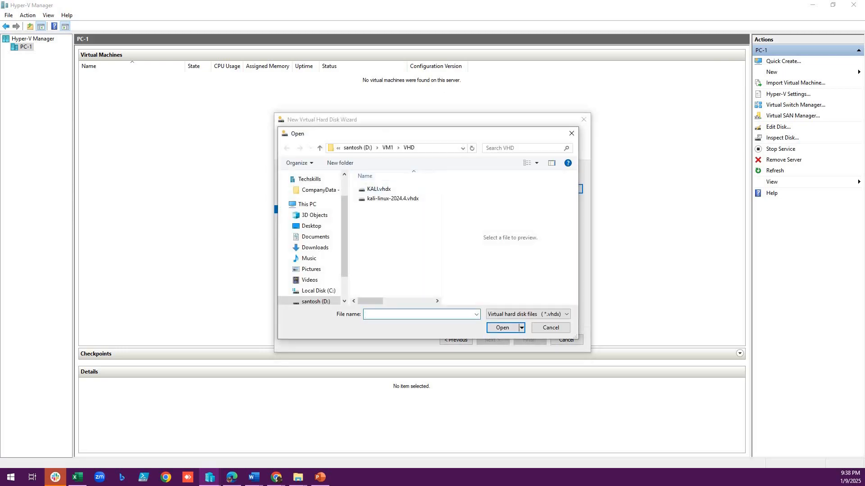
{"action": "left_click", "coordinate": [358, 148]}
{"action": "double_click", "coordinate": [380, 227]}
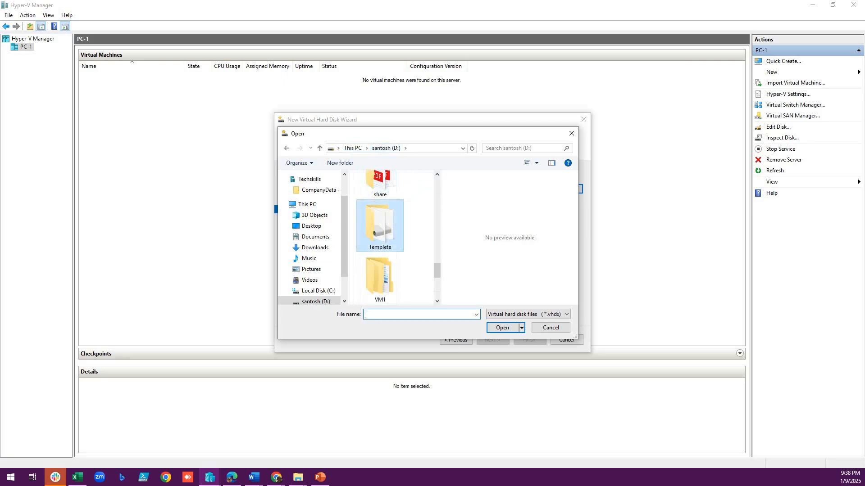
{"action": "left_click", "coordinate": [384, 189]}
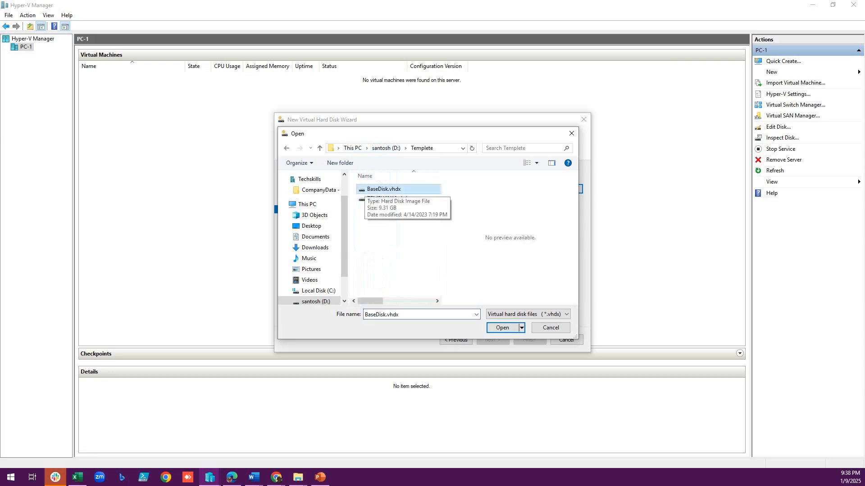
{"action": "left_click", "coordinate": [502, 327]}
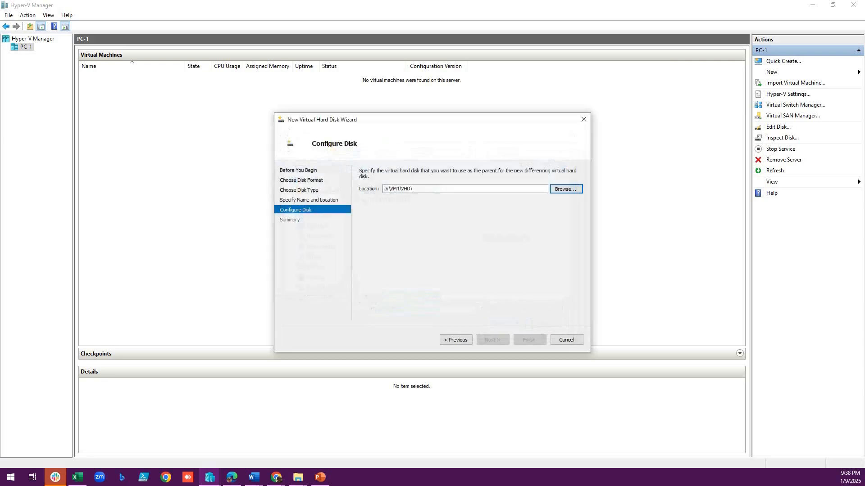
{"action": "key", "text": "Return"}
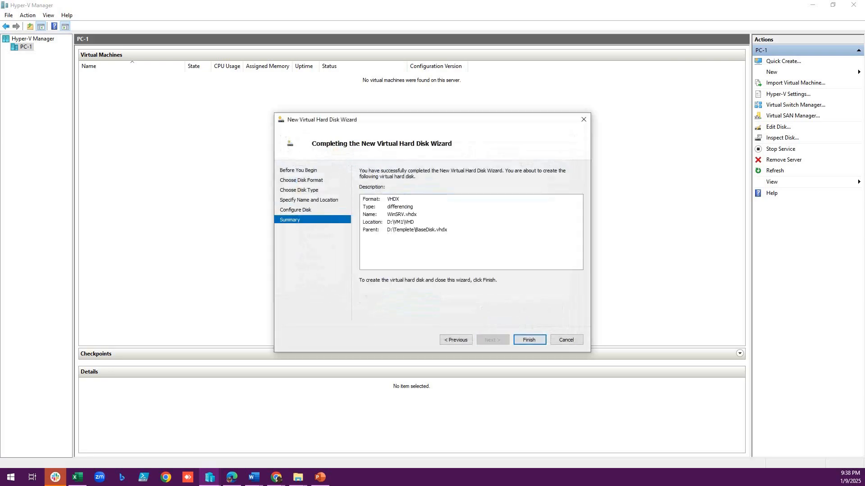
{"action": "key", "text": "Return"}
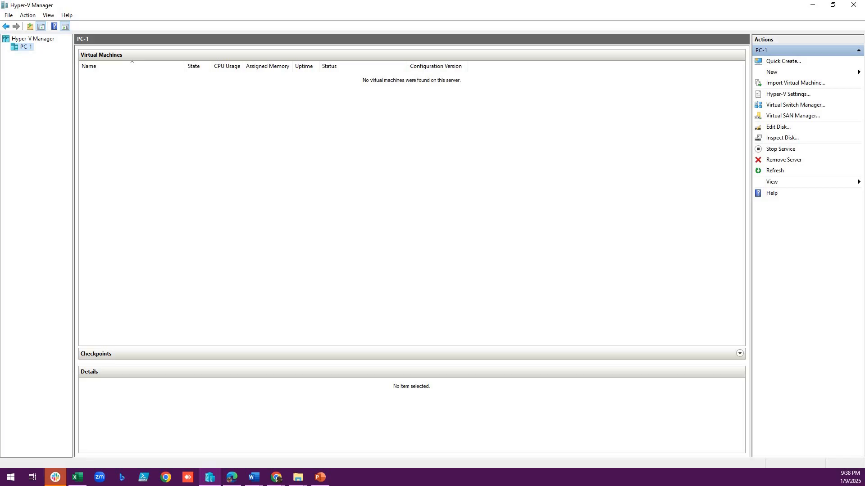
- In File Explorer, go to D:\VM1\VHD and check the size and attributes of WinSRV.vhdx in its properties
{"action": "mouse_move", "coordinate": [298, 477]}
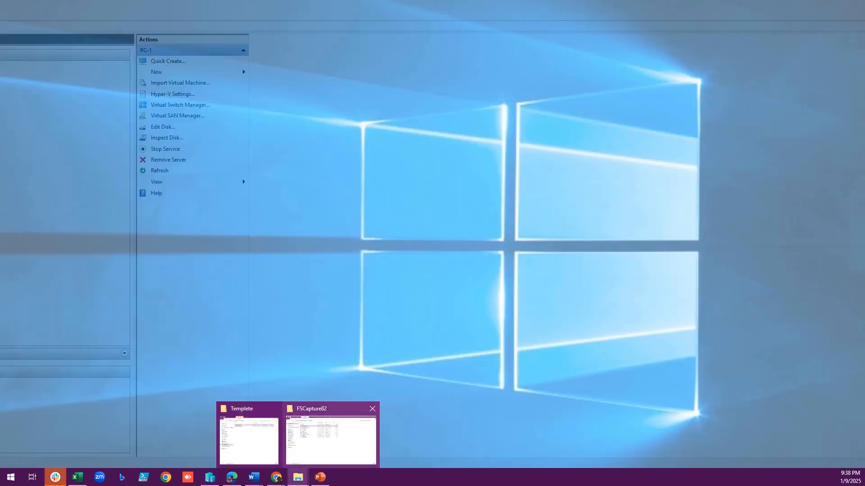
{"action": "left_click", "coordinate": [249, 434]}
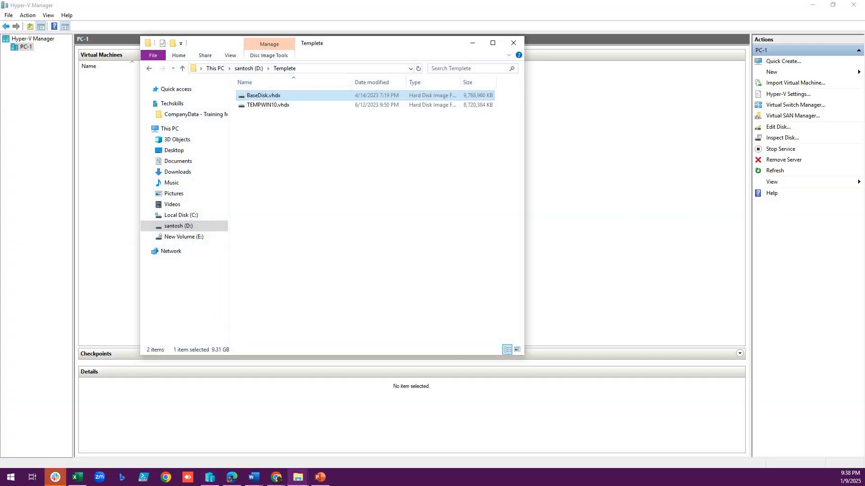
{"action": "left_click", "coordinate": [249, 68]}
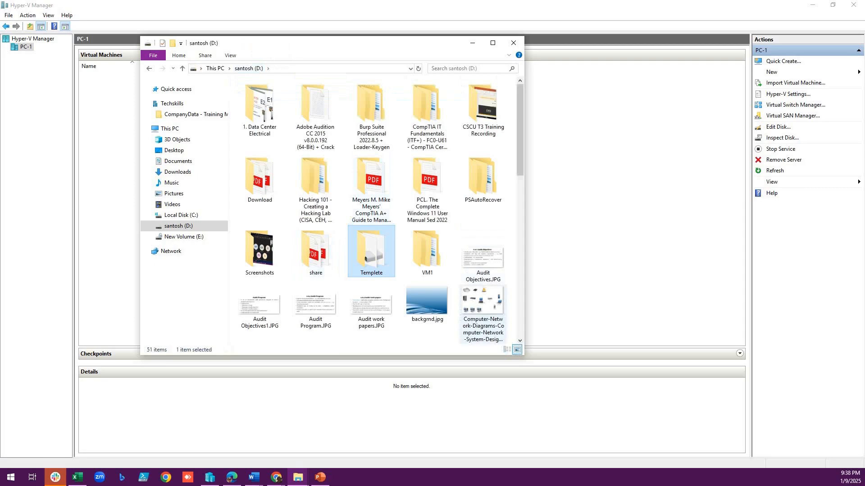
{"action": "double_click", "coordinate": [427, 252]}
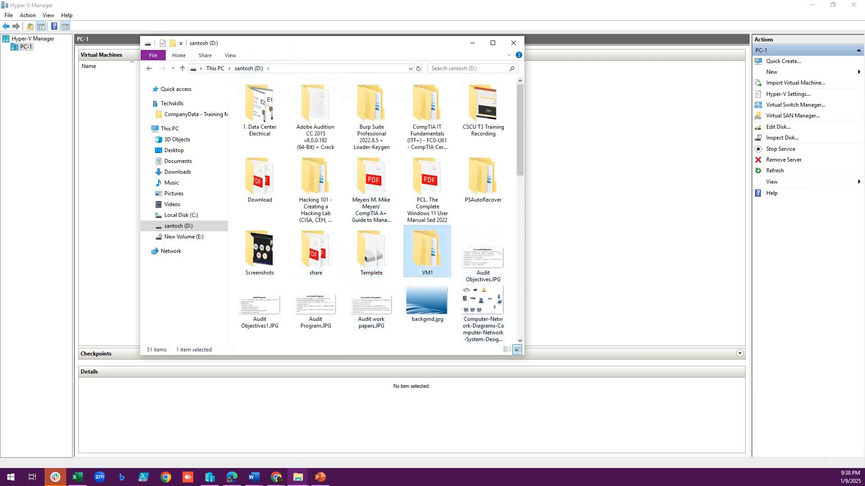
{"action": "double_click", "coordinate": [252, 105]}
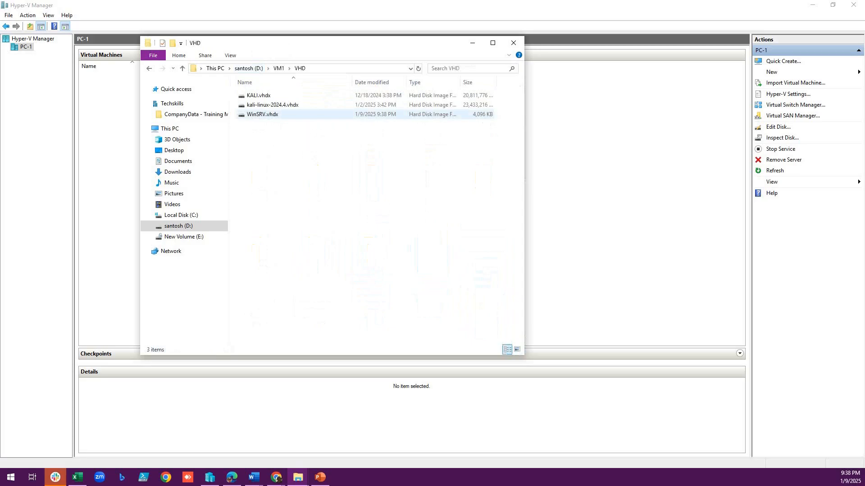
{"action": "left_click", "coordinate": [272, 115]}
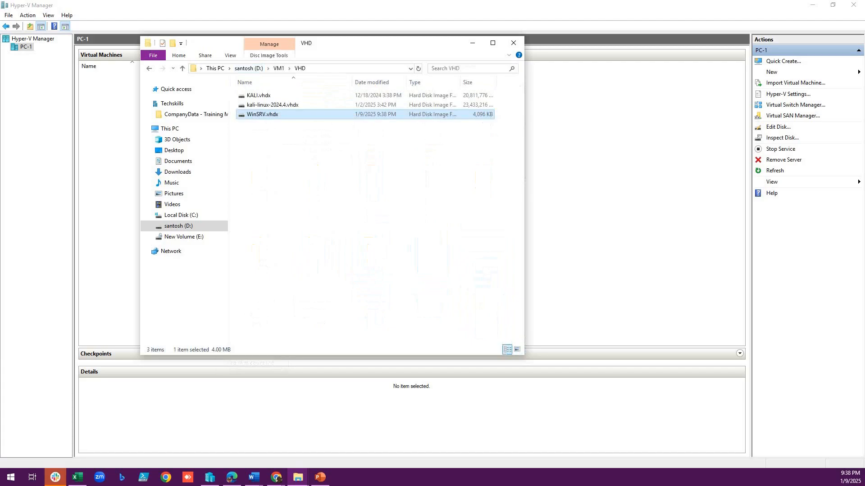
{"action": "right_click", "coordinate": [354, 115]}
{"action": "left_click", "coordinate": [373, 308]}
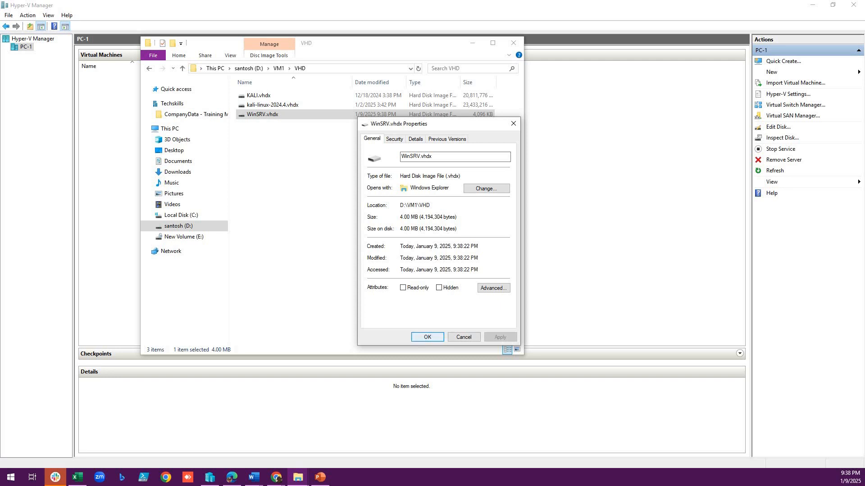
{"action": "left_click", "coordinate": [427, 337]}
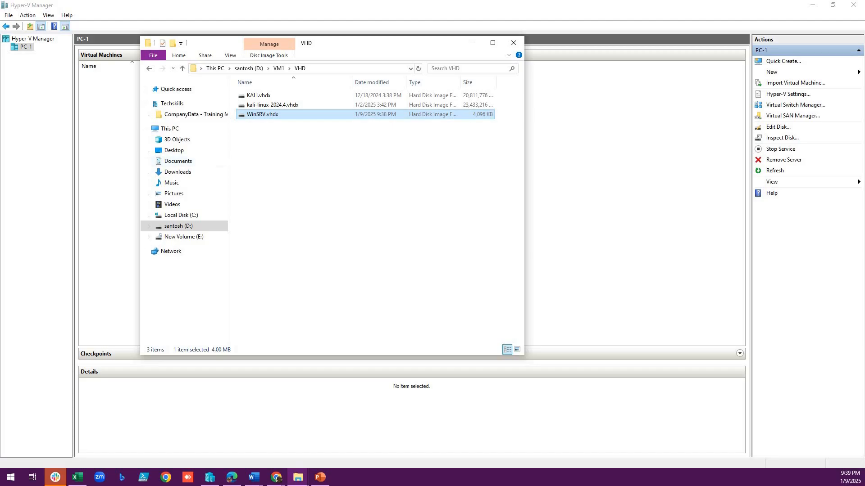
- Go to D:\Templete and check the size and attributes of BaseDisk.vhdx in its properties
{"action": "left_click", "coordinate": [279, 68]}
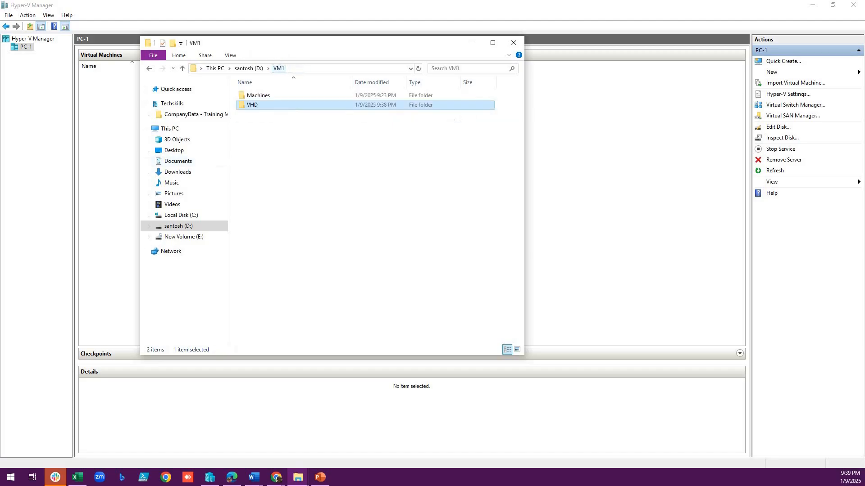
{"action": "left_click", "coordinate": [249, 68]}
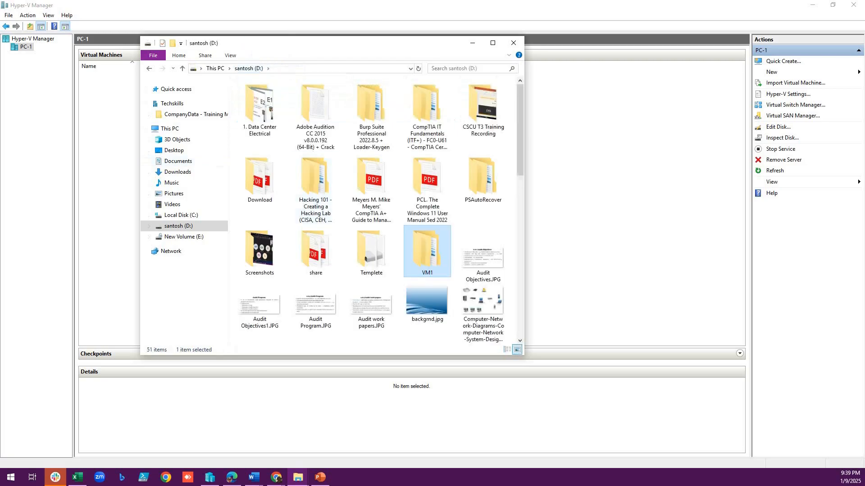
{"action": "double_click", "coordinate": [371, 252]}
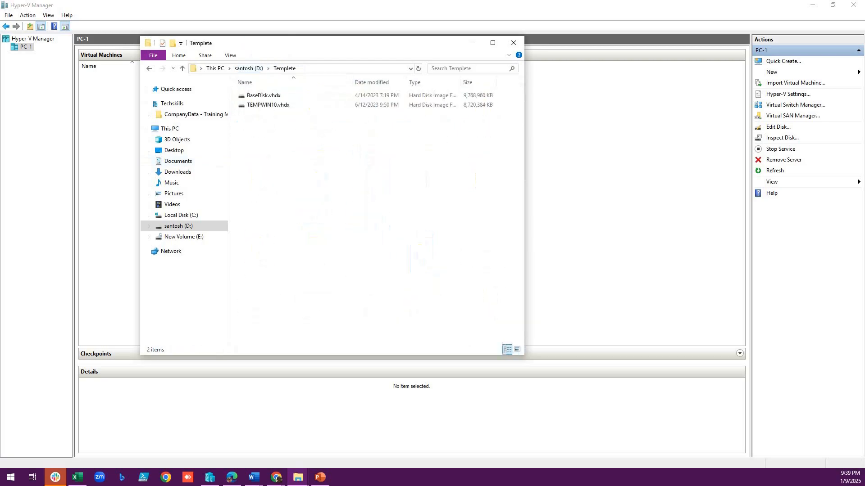
{"action": "left_click", "coordinate": [264, 95]}
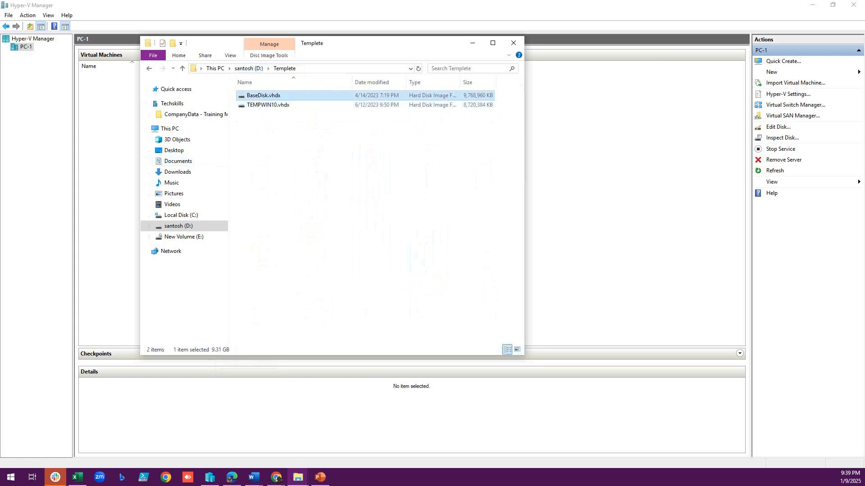
{"action": "right_click", "coordinate": [332, 96]}
{"action": "left_click", "coordinate": [347, 278]}
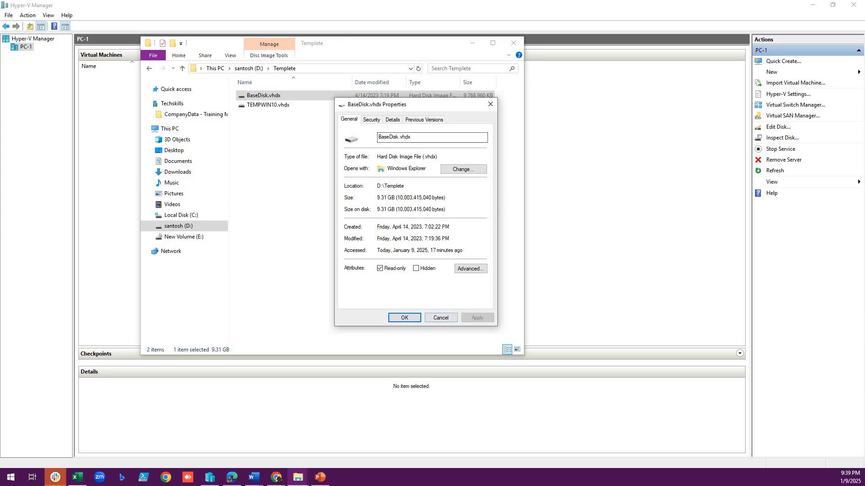
{"action": "left_click", "coordinate": [441, 318]}
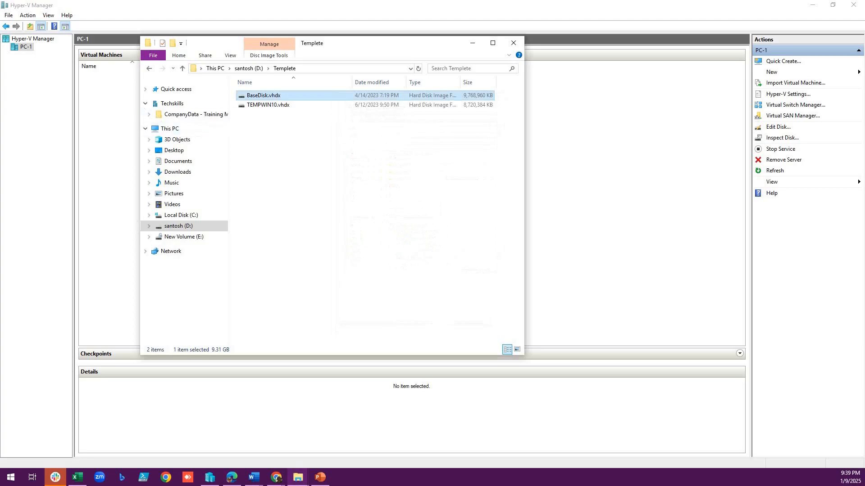
{"action": "left_click", "coordinate": [26, 47]}
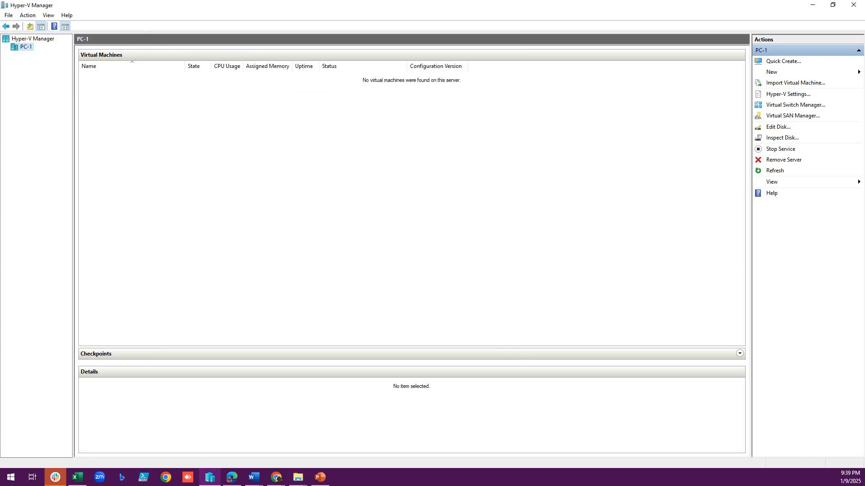
{"action": "left_click", "coordinate": [298, 477]}
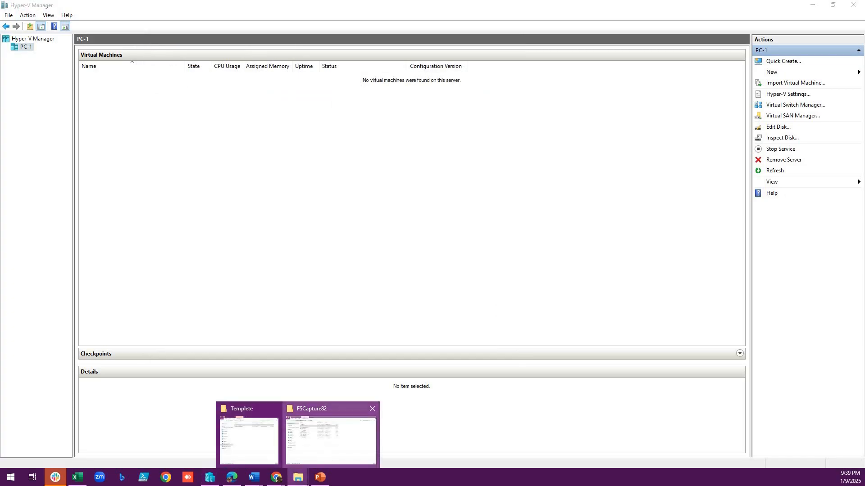
{"action": "left_click", "coordinate": [331, 440]}
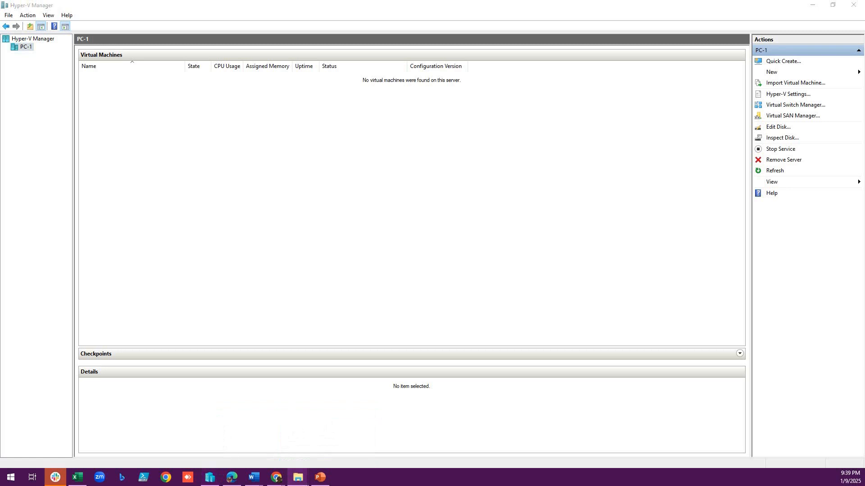
{"action": "left_click", "coordinate": [298, 478]}
{"action": "left_click", "coordinate": [331, 441]}
- In File Explorer, return to D:\VM1\VHD to view WinSRV.vhdx, and minimise the window
{"action": "left_click", "coordinate": [298, 477]}
{"action": "left_click", "coordinate": [247, 439]}
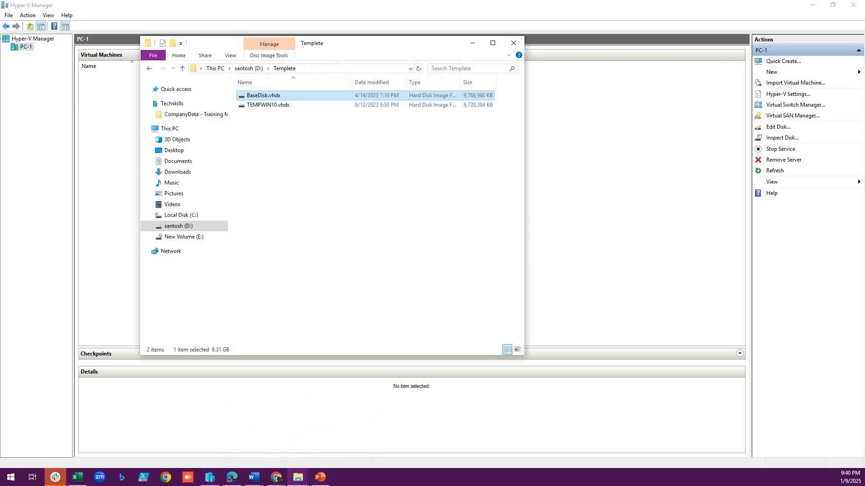
{"action": "left_click", "coordinate": [249, 68]}
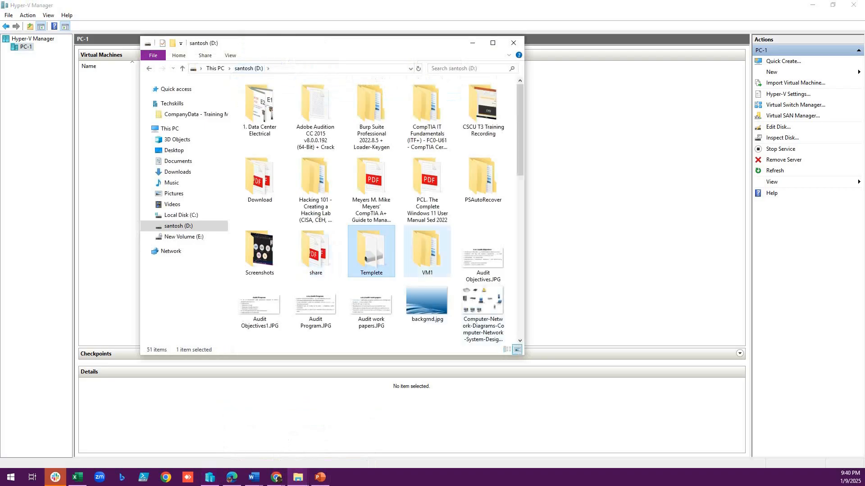
{"action": "double_click", "coordinate": [426, 253]}
{"action": "double_click", "coordinate": [252, 105]}
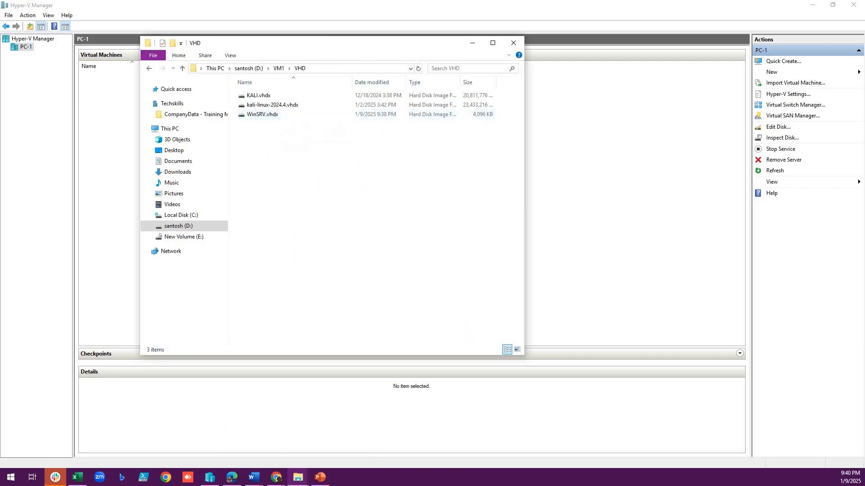
{"action": "left_click", "coordinate": [472, 44]}
- Start a new virtual machine on PC-1 named WINSRV, keeping the default storage location and Generation 2
{"action": "right_click", "coordinate": [26, 46]}
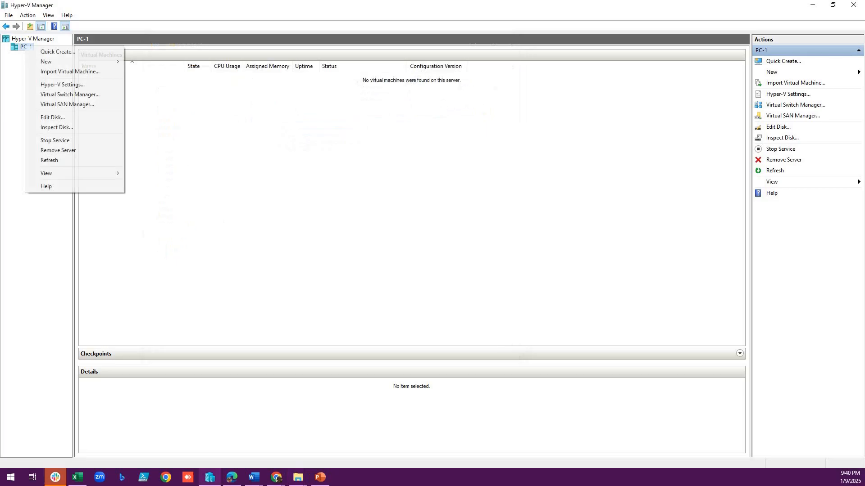
{"action": "mouse_move", "coordinate": [50, 61]}
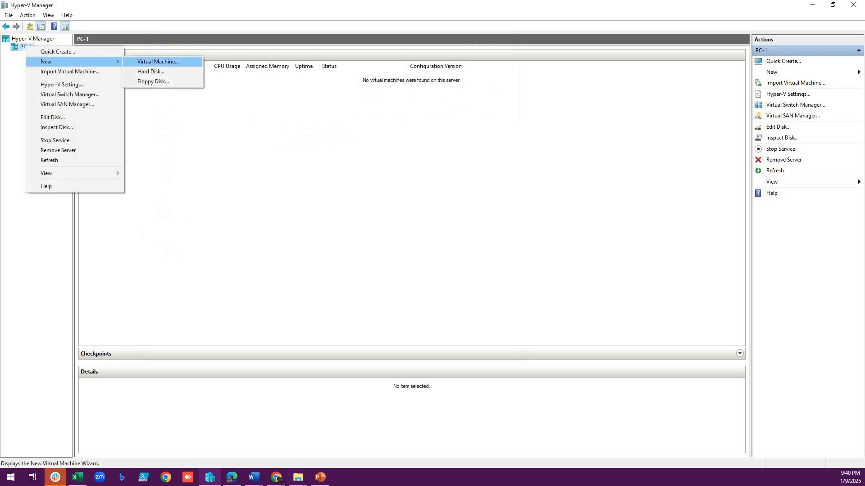
{"action": "left_click", "coordinate": [158, 61]}
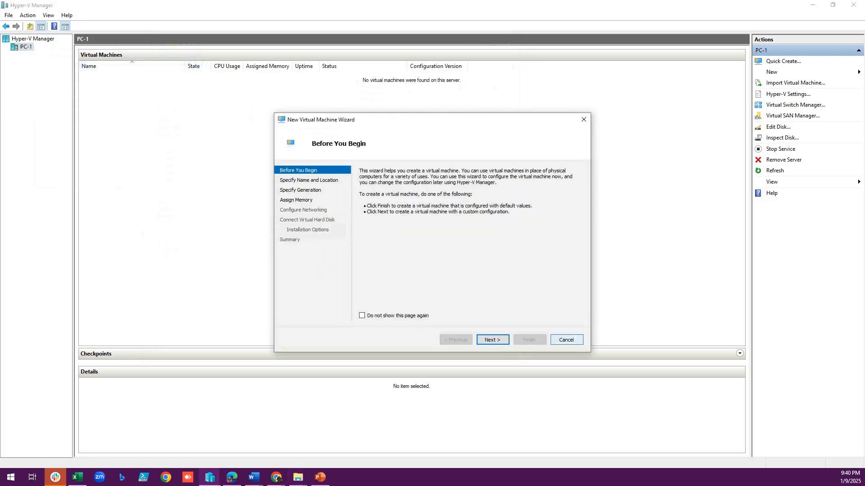
{"action": "key", "text": "Return"}
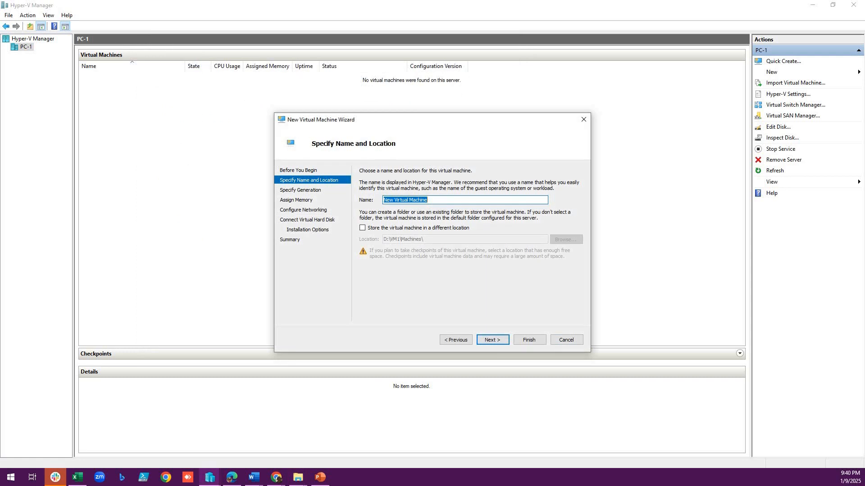
{"action": "type", "text": "WINSRV"}
{"action": "key", "text": "Return"}
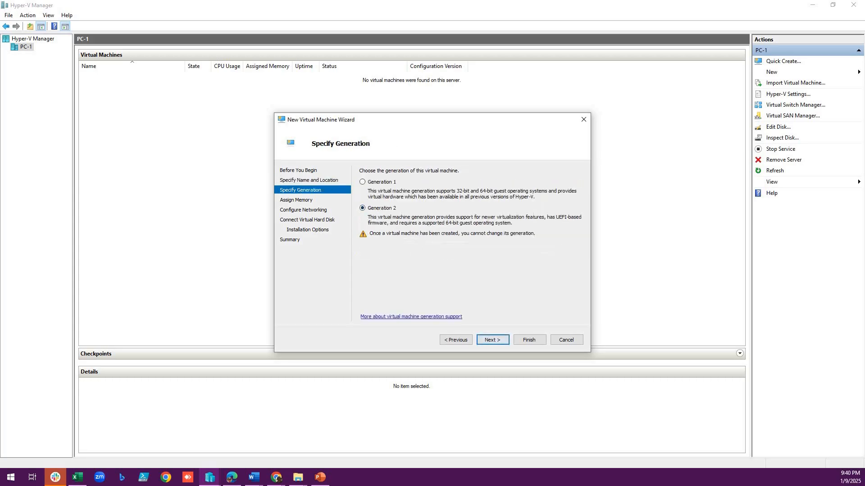
{"action": "key", "text": "Return"}
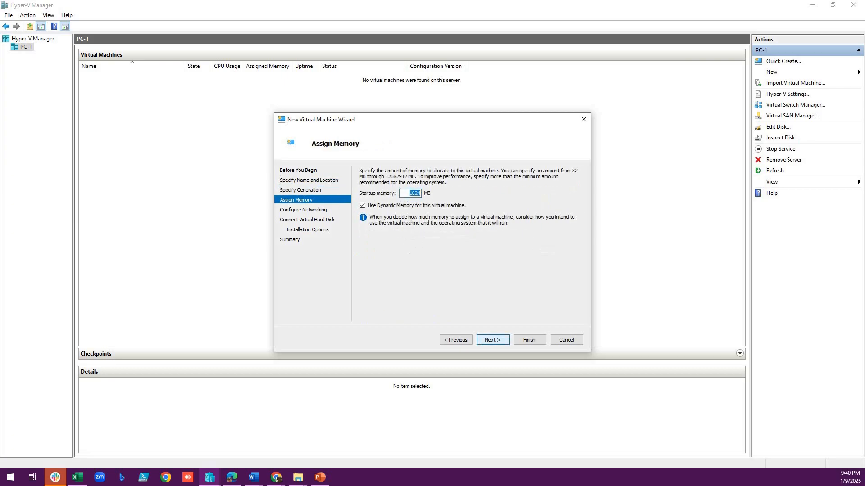
- Turn off Dynamic Memory for the new virtual machine and set its startup memory to 4096 MB
{"action": "key", "text": "Tab"}
{"action": "key", "text": "space"}
{"action": "left_click_drag", "start_coordinate": [410, 194], "coordinate": [421, 193]}
{"action": "type", "text": "4096"}
{"action": "key", "text": "Return"}
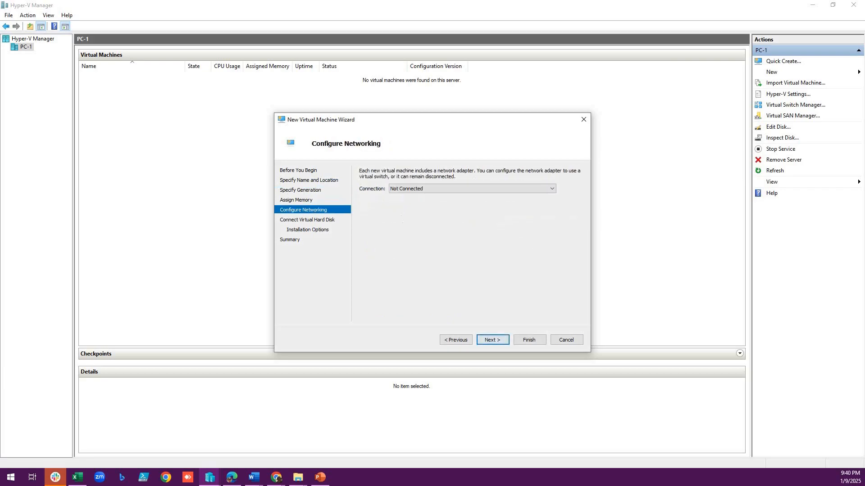
- Connect the new virtual machine's network adapter to NATSwitch
{"action": "left_click", "coordinate": [471, 189]}
{"action": "left_click", "coordinate": [472, 208]}
{"action": "left_click", "coordinate": [493, 340]}
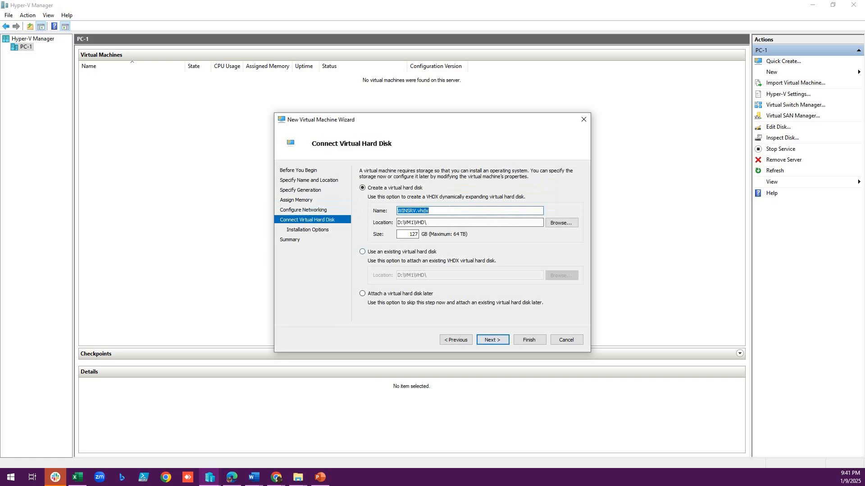
- Attach the existing virtual hard disk D:\VM1\VHD\WinSRV.vhdx and finish creating the virtual machine
{"action": "left_click", "coordinate": [362, 252]}
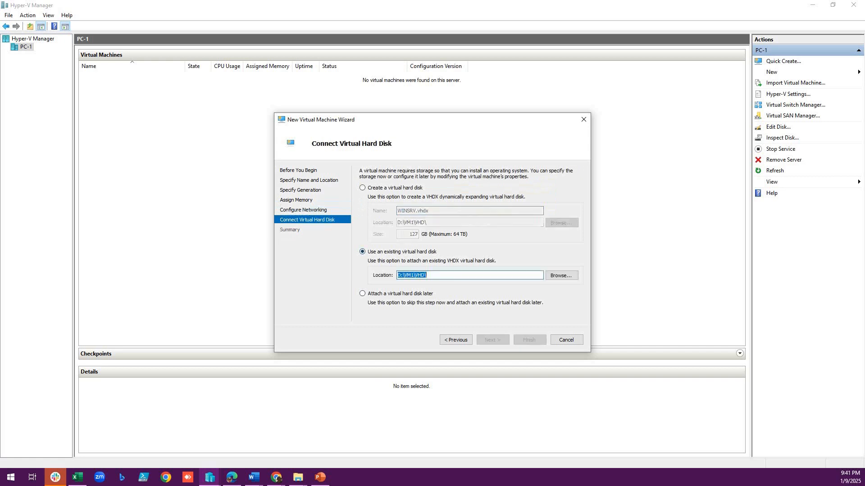
{"action": "left_click", "coordinate": [561, 275]}
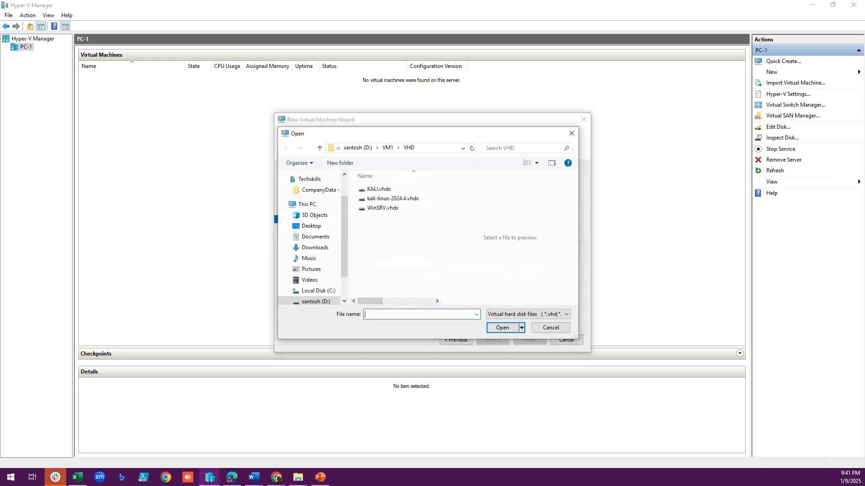
{"action": "left_click", "coordinate": [382, 208]}
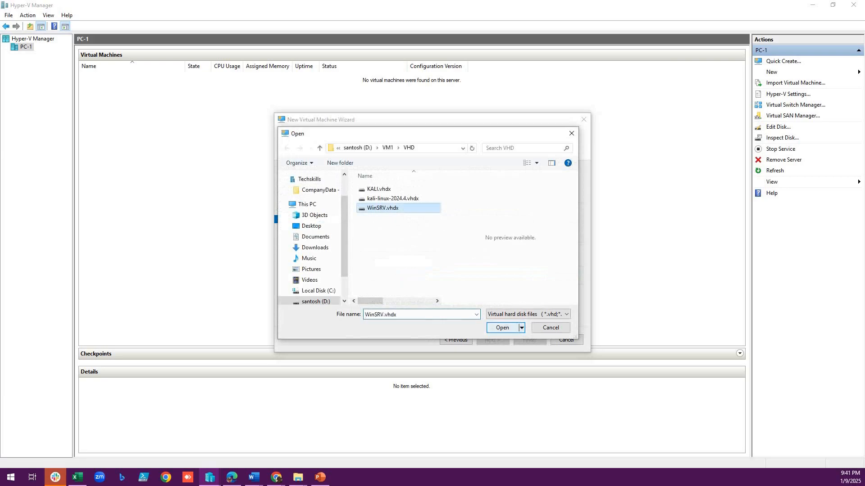
{"action": "left_click", "coordinate": [502, 328]}
{"action": "left_click", "coordinate": [492, 339]}
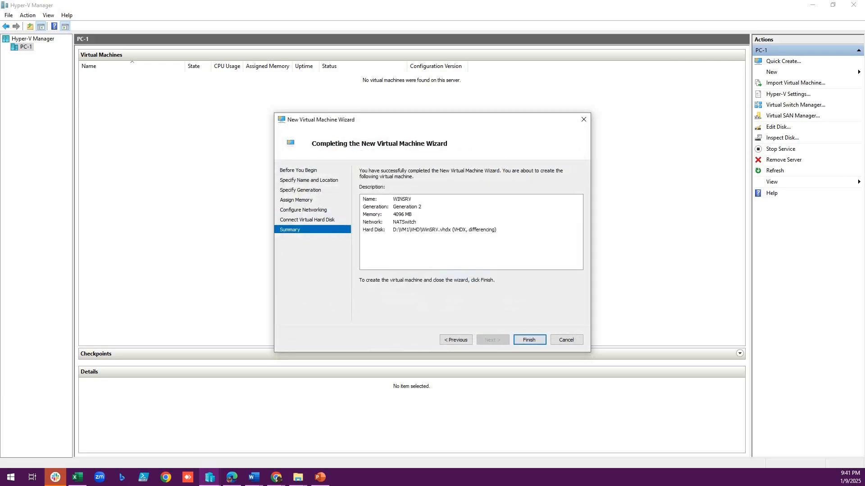
{"action": "key", "text": "Return"}
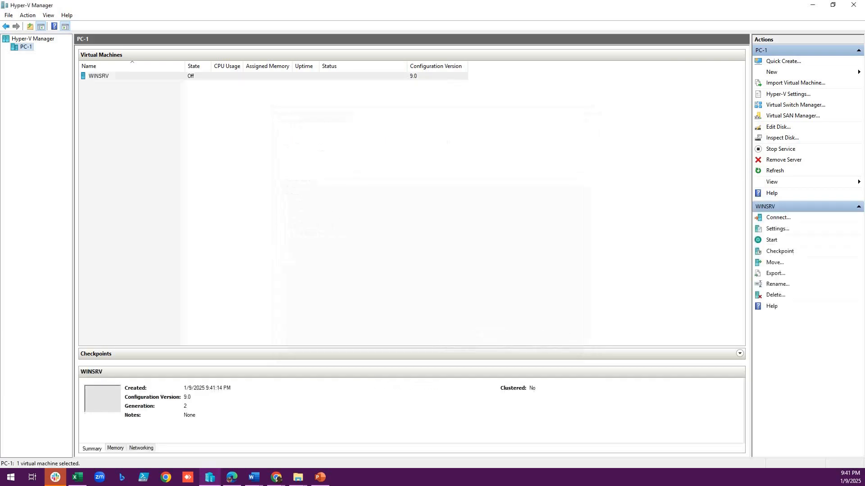
- Inspect the WINSRV virtual machine's attached hard disk in its settings to check the disk type and parent
{"action": "right_click", "coordinate": [151, 76]}
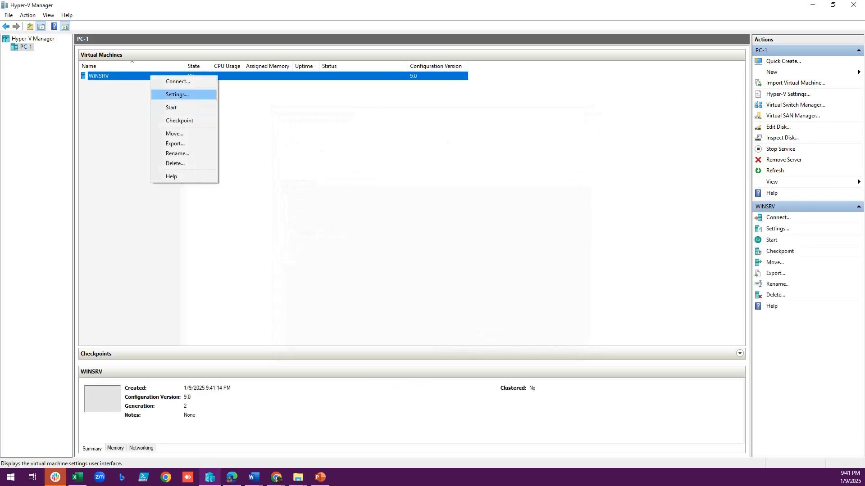
{"action": "left_click", "coordinate": [176, 94]}
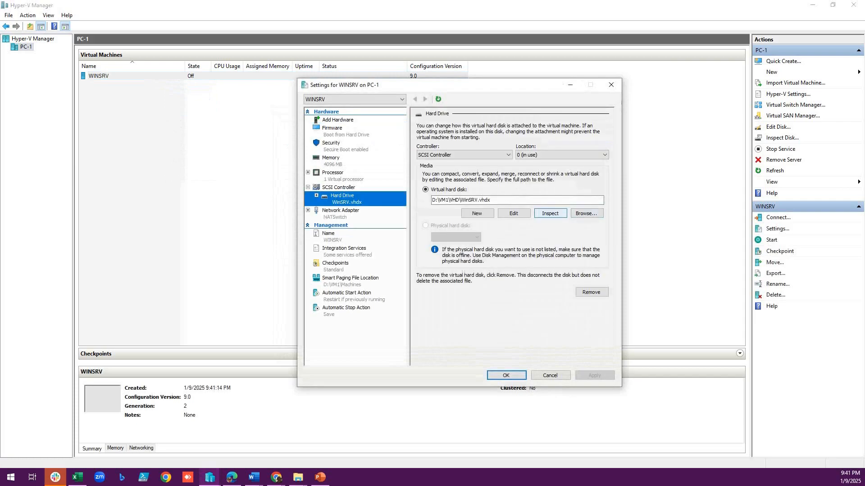
{"action": "left_click", "coordinate": [549, 213]}
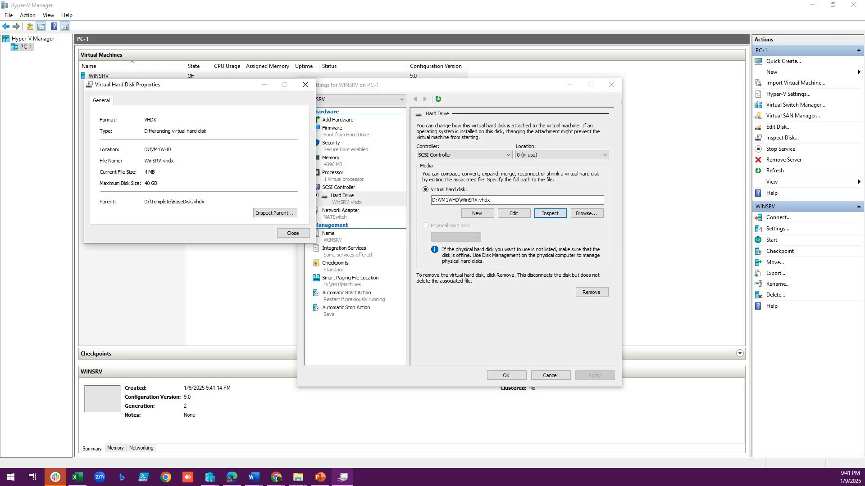
{"action": "left_click", "coordinate": [293, 232]}
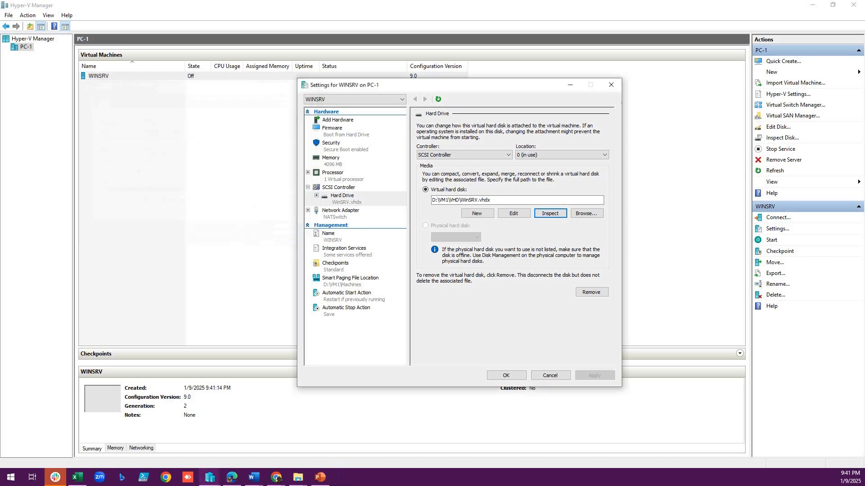
{"action": "left_click", "coordinate": [506, 375]}
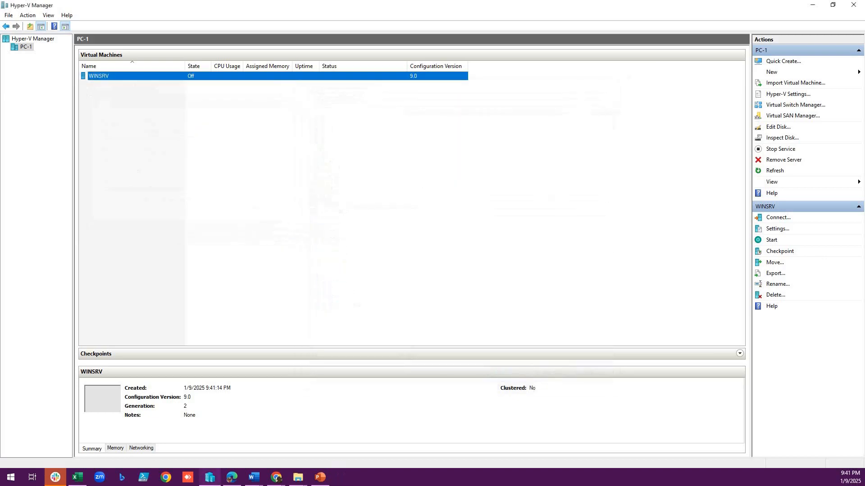
- Connect to the WINSRV virtual machine and start it
{"action": "right_click", "coordinate": [168, 76]}
{"action": "left_click", "coordinate": [191, 83]}
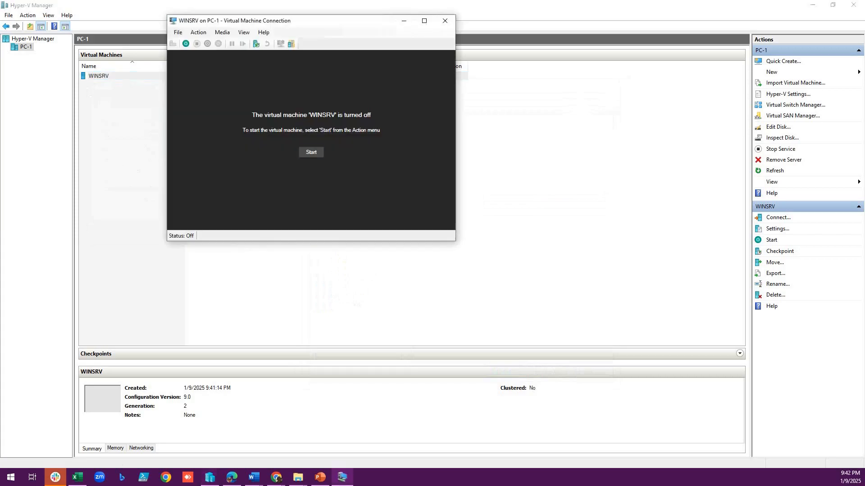
{"action": "left_click", "coordinate": [312, 151]}
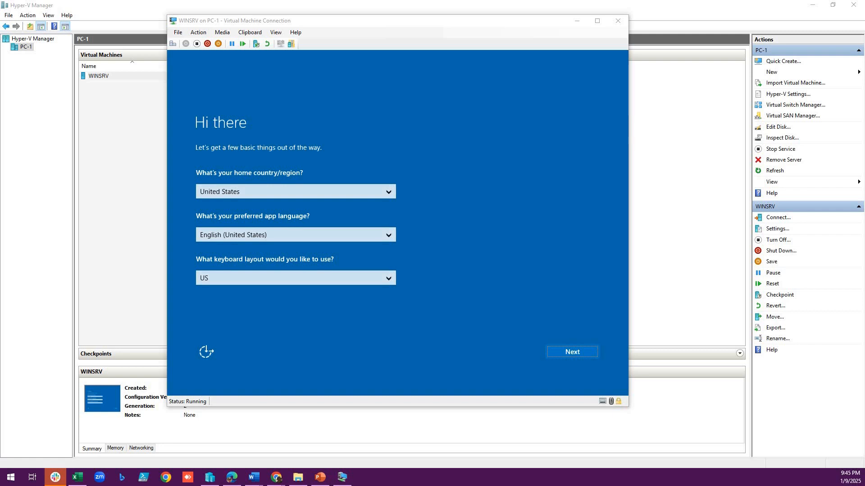
- Complete Windows Server setup by accepting the default regional settings and license terms and setting the built-in administrator account's password
{"action": "left_click", "coordinate": [572, 351]}
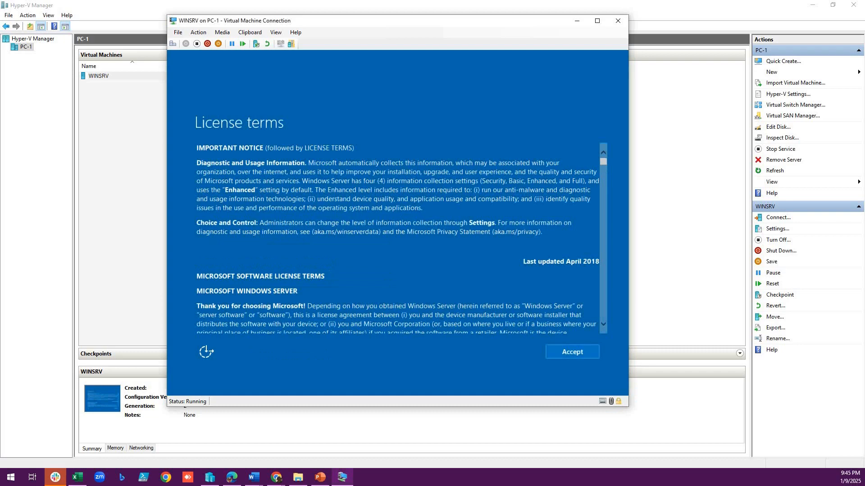
{"action": "left_click", "coordinate": [572, 351]}
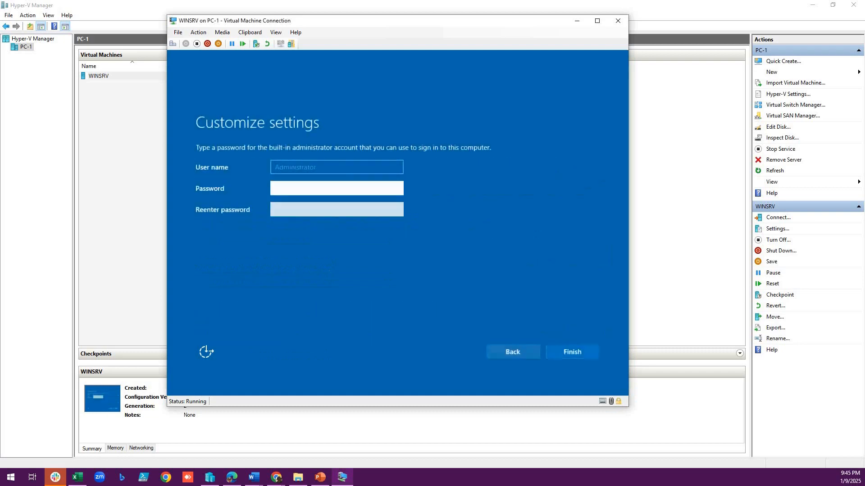
{"action": "type", "text": "************"}
{"action": "key", "text": "Tab"}
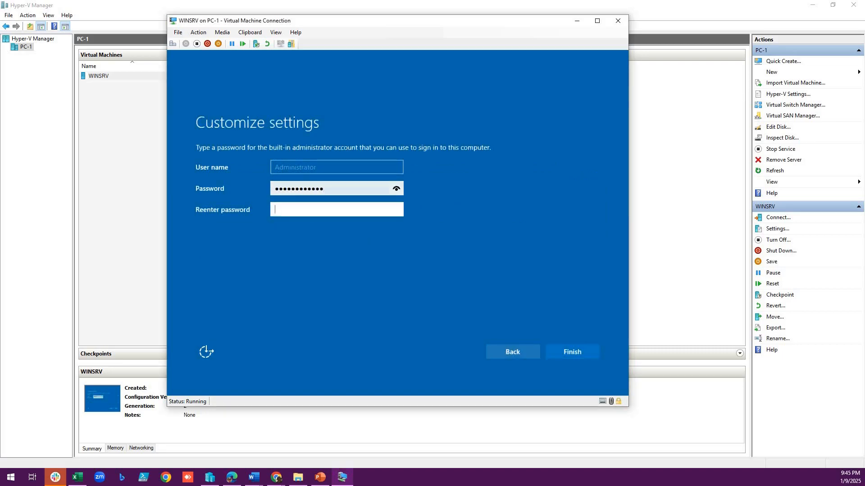
{"action": "type", "text": "************"}
{"action": "key", "text": "Return"}
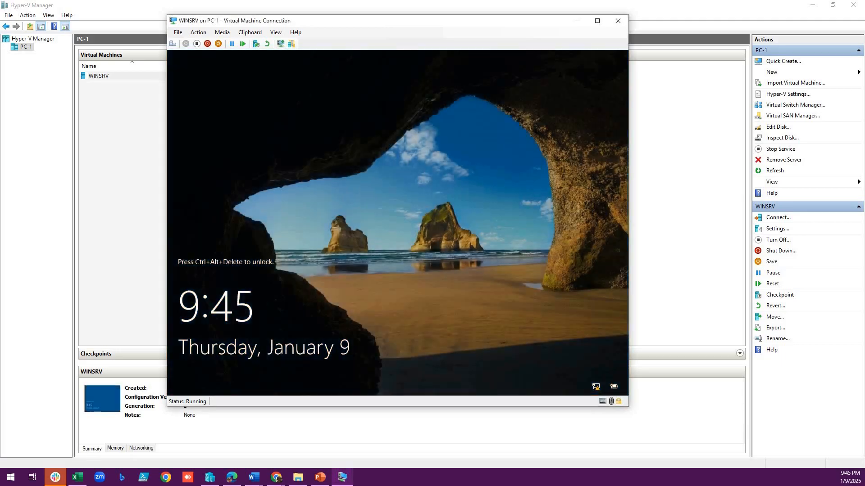
- Unlock the WINSRV virtual machine and sign in as Administrator with the account password
{"action": "left_click", "coordinate": [173, 44]}
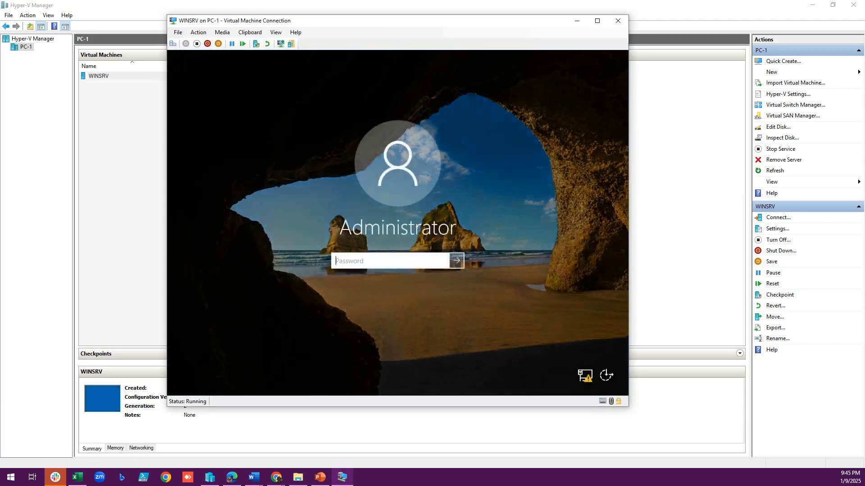
{"action": "type", "text": "****"}
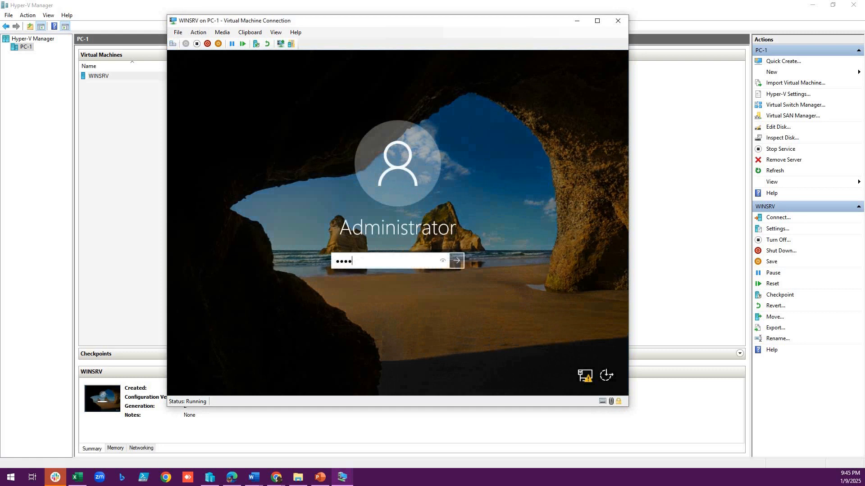
{"action": "type", "text": "*******"}
{"action": "key", "text": "Return"}
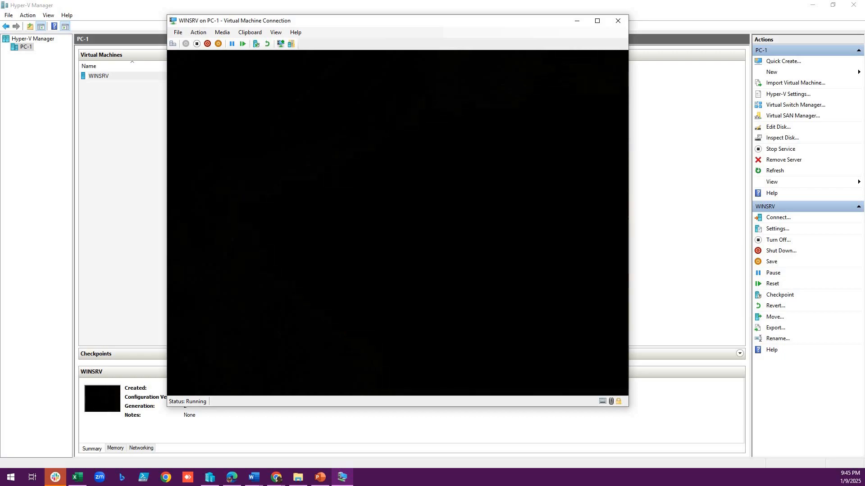
- Check the size of the WinSRV AVHDX file in D:\VM1\VHD in File Explorer and return to the virtual machine's window
{"action": "left_click", "coordinate": [298, 477]}
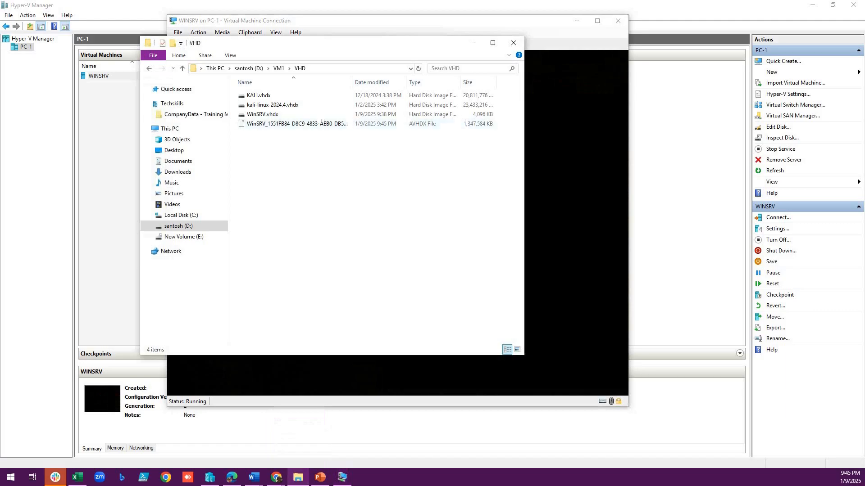
{"action": "left_click", "coordinate": [298, 124]}
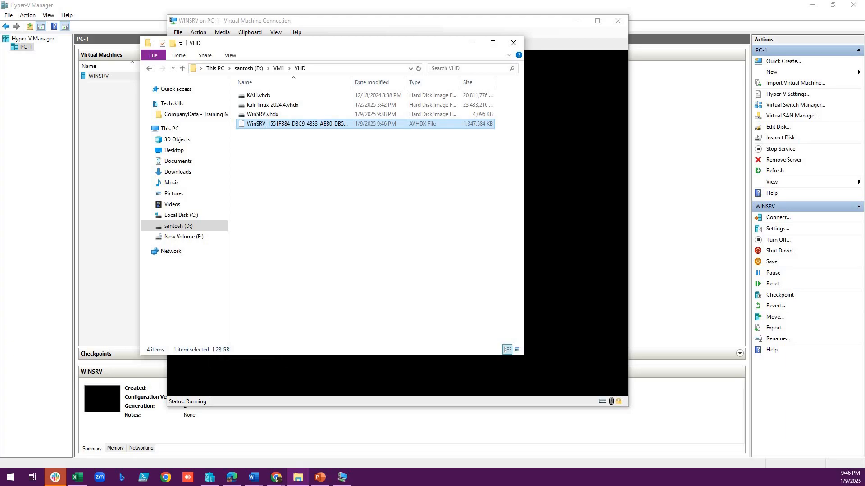
{"action": "key", "text": "alt+Tab"}
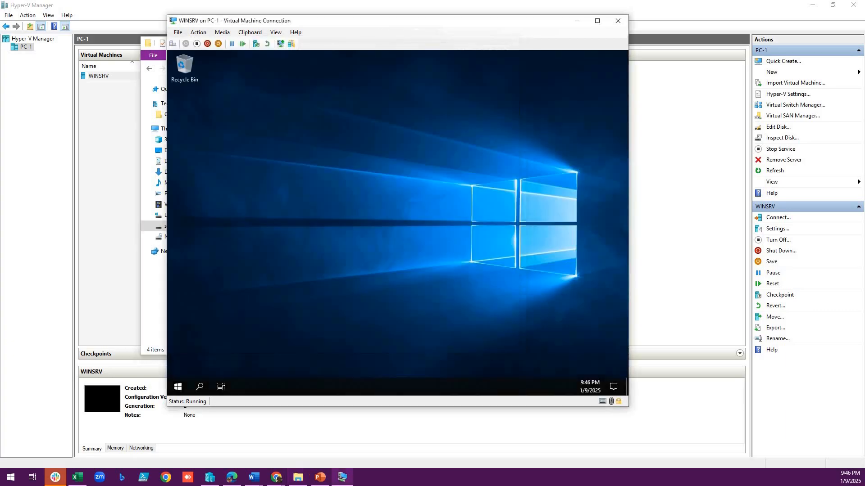